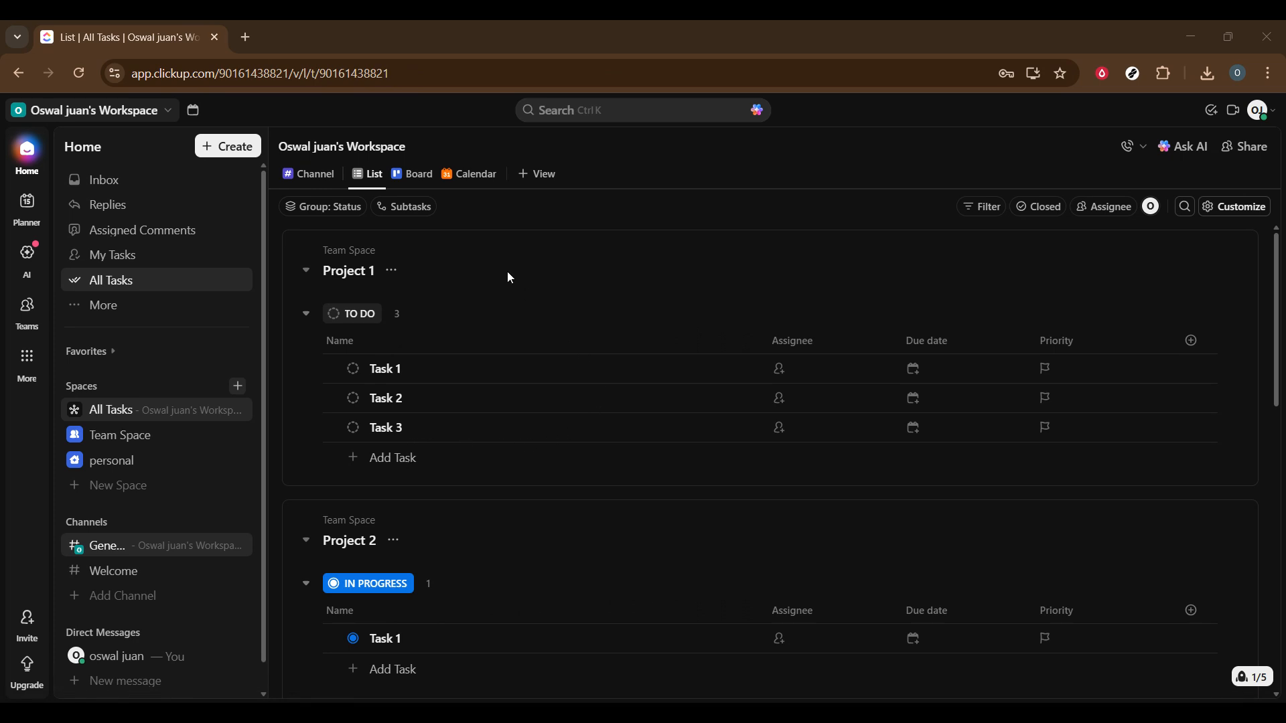
# - Start a new Space named "client management (crm)", pick an icon for it and continue to the workflow setup
pyautogui.click(122, 490)
pyautogui.write('c')
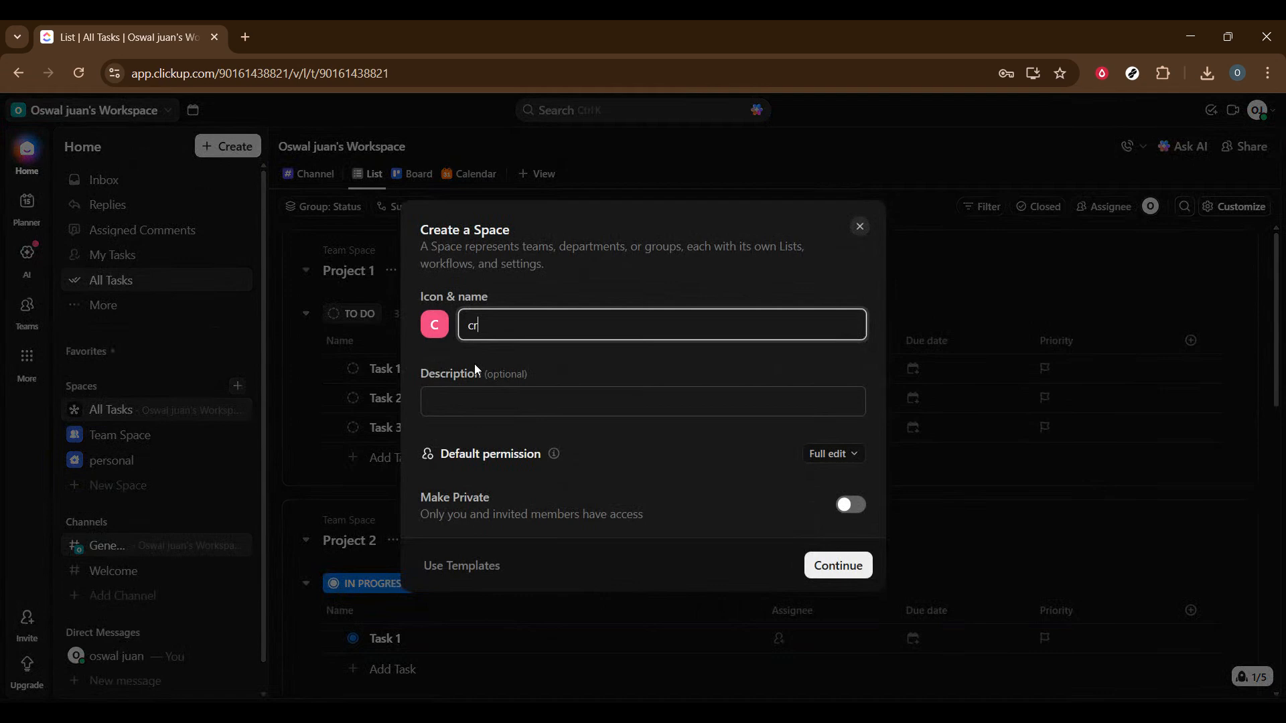
pyautogui.write('r')
pyautogui.press('BackSpace')
pyautogui.press('BackSpace')
pyautogui.write('client management (crm)')
pyautogui.click(424, 327)
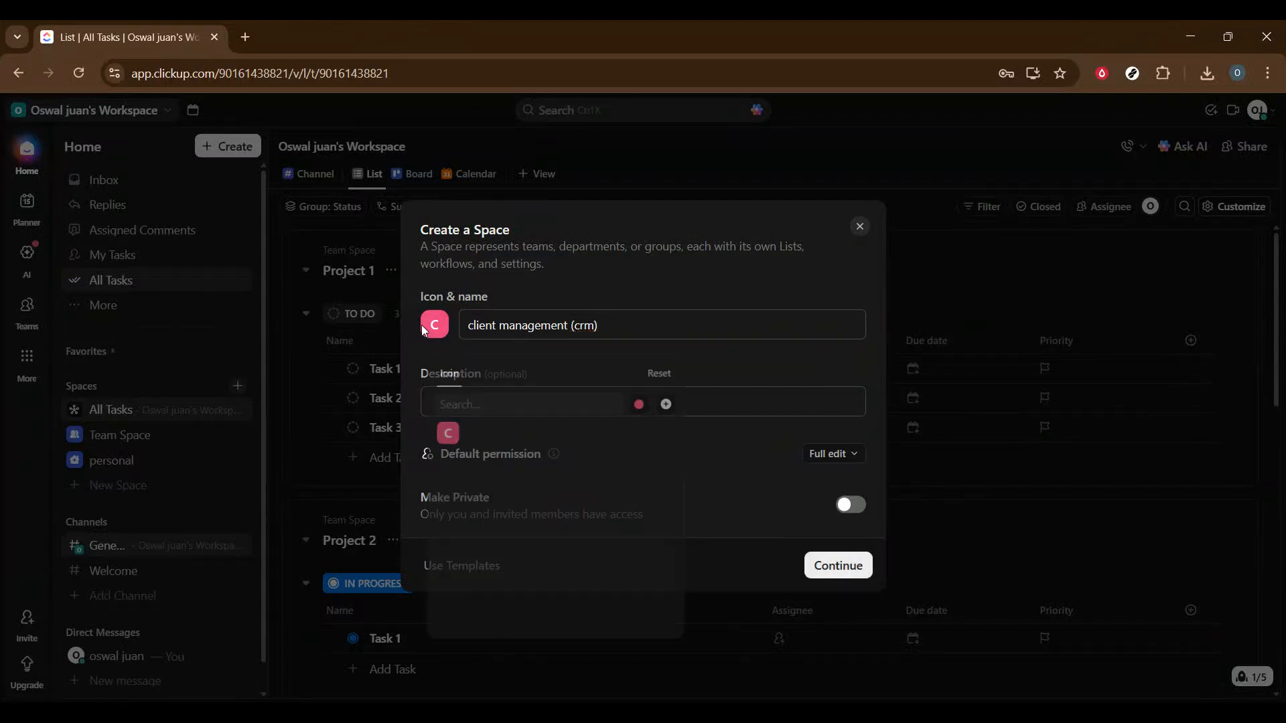
pyautogui.click(568, 480)
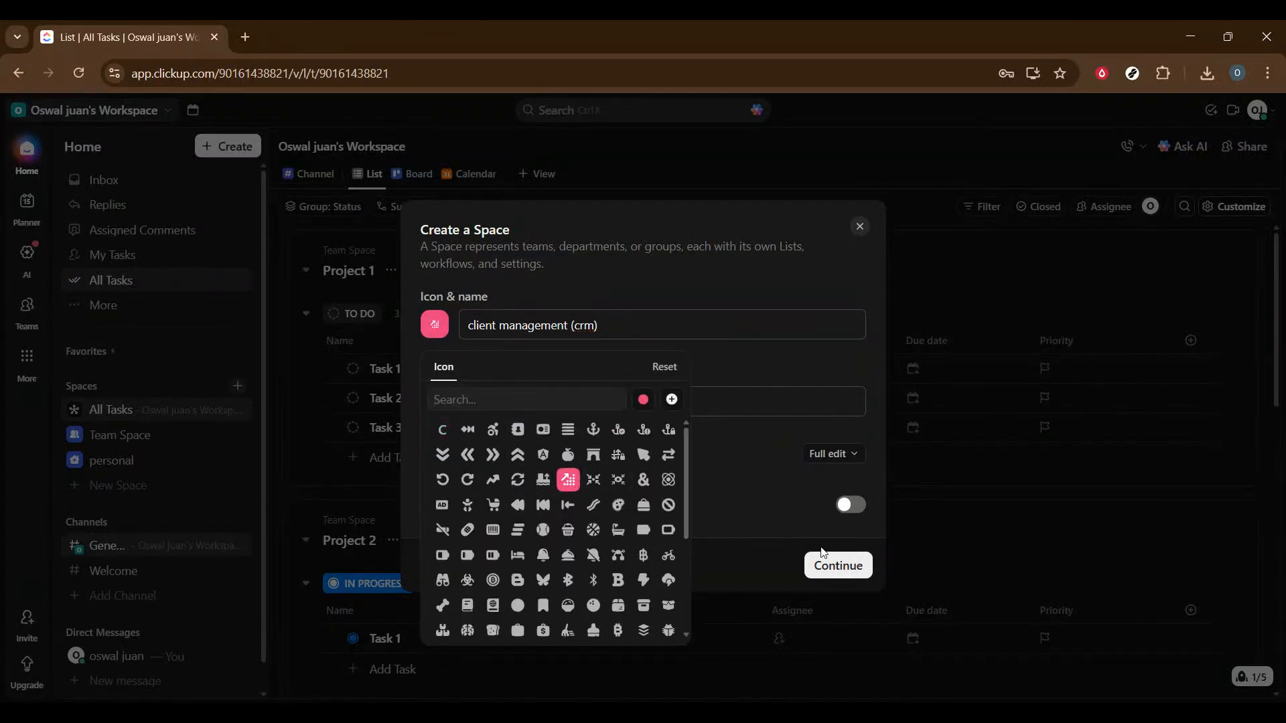
pyautogui.click(823, 553)
pyautogui.click(824, 567)
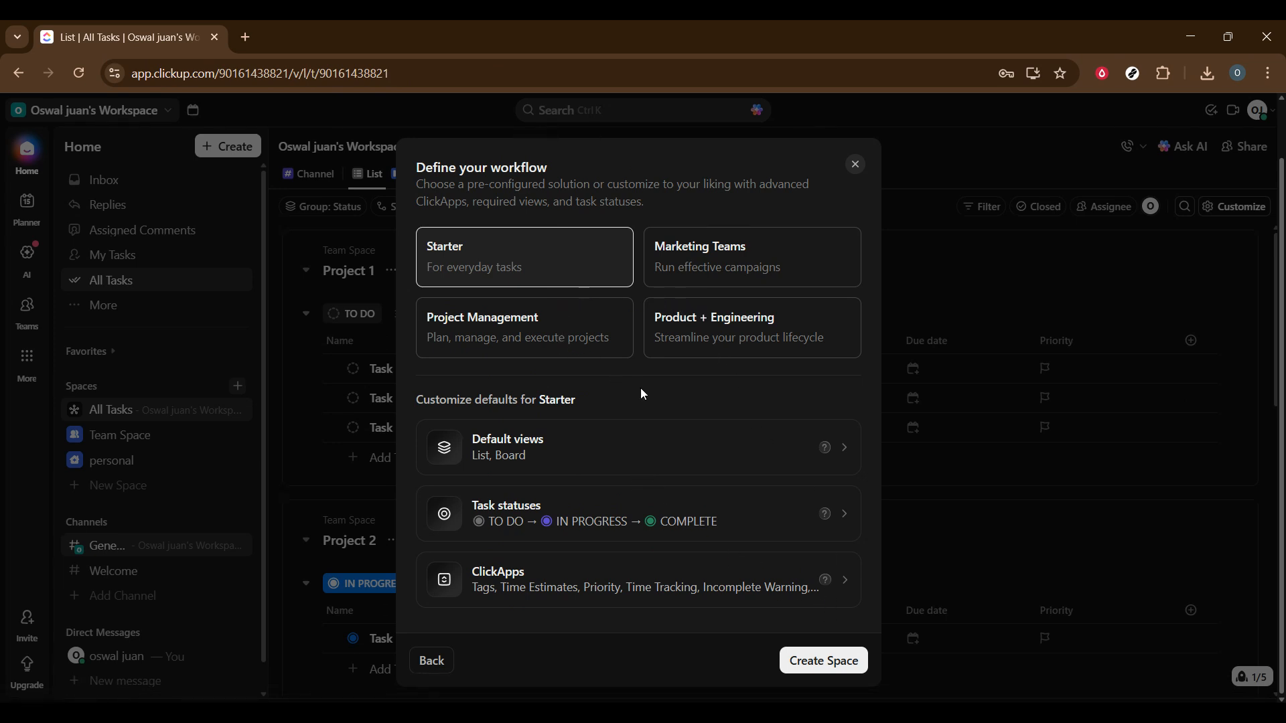
# - Choose the Project Management workflow, review its default view settings and return to the Space's name details
pyautogui.click(578, 346)
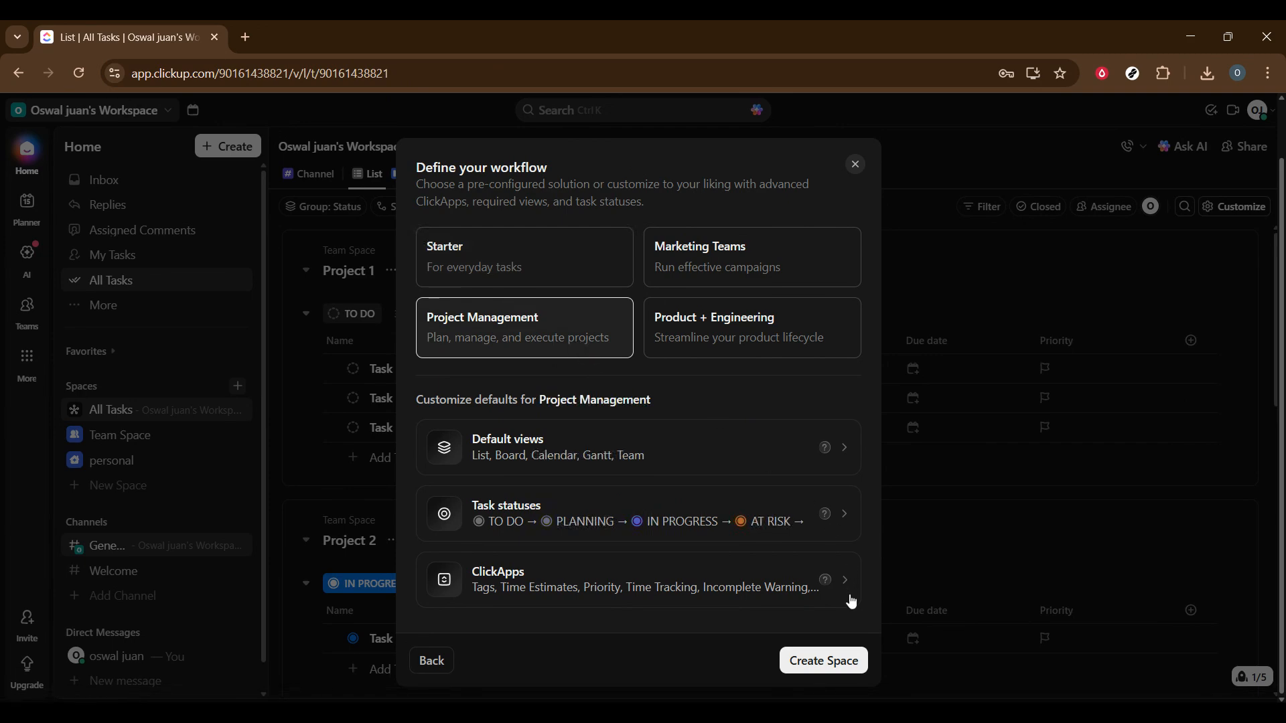
pyautogui.click(847, 448)
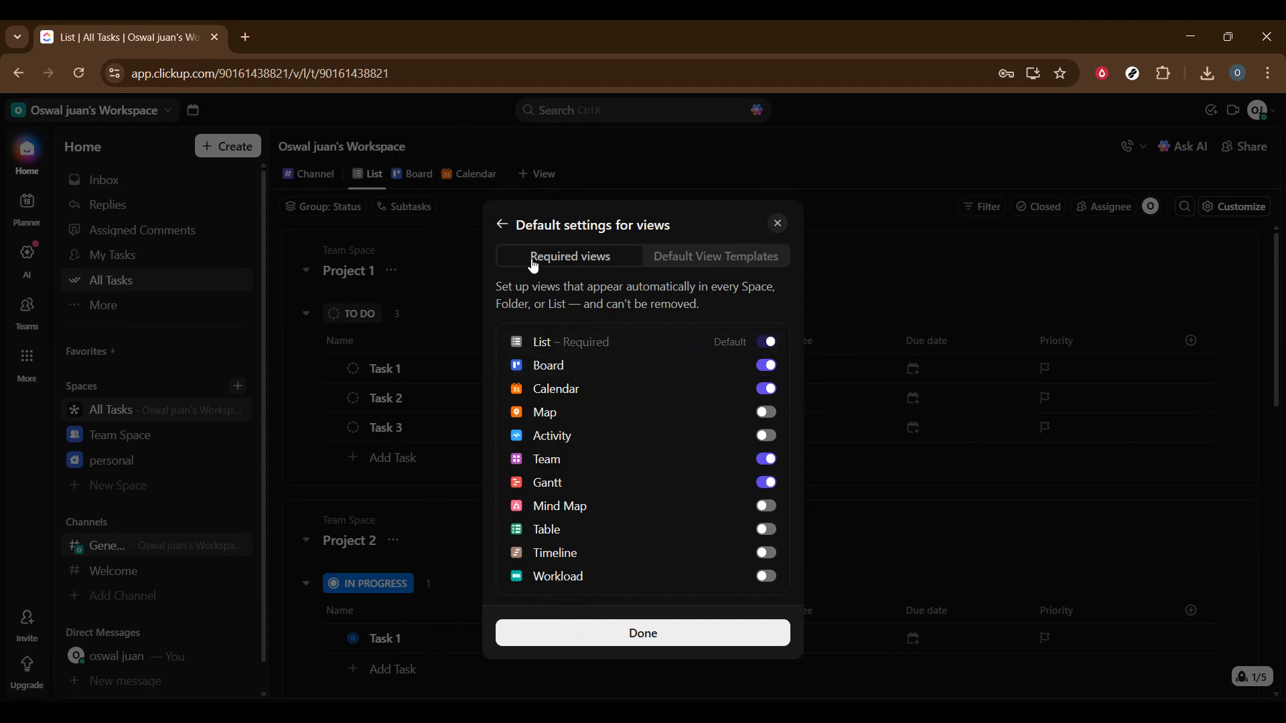
pyautogui.click(502, 224)
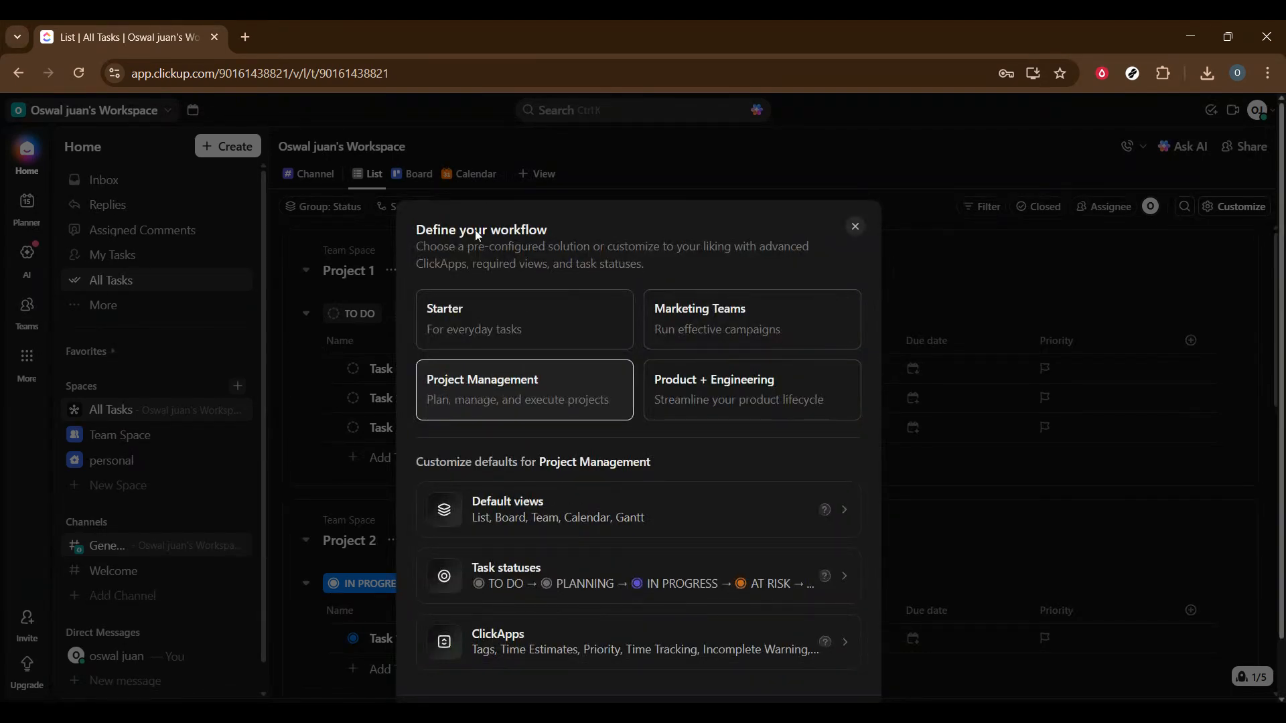
pyautogui.click(430, 678)
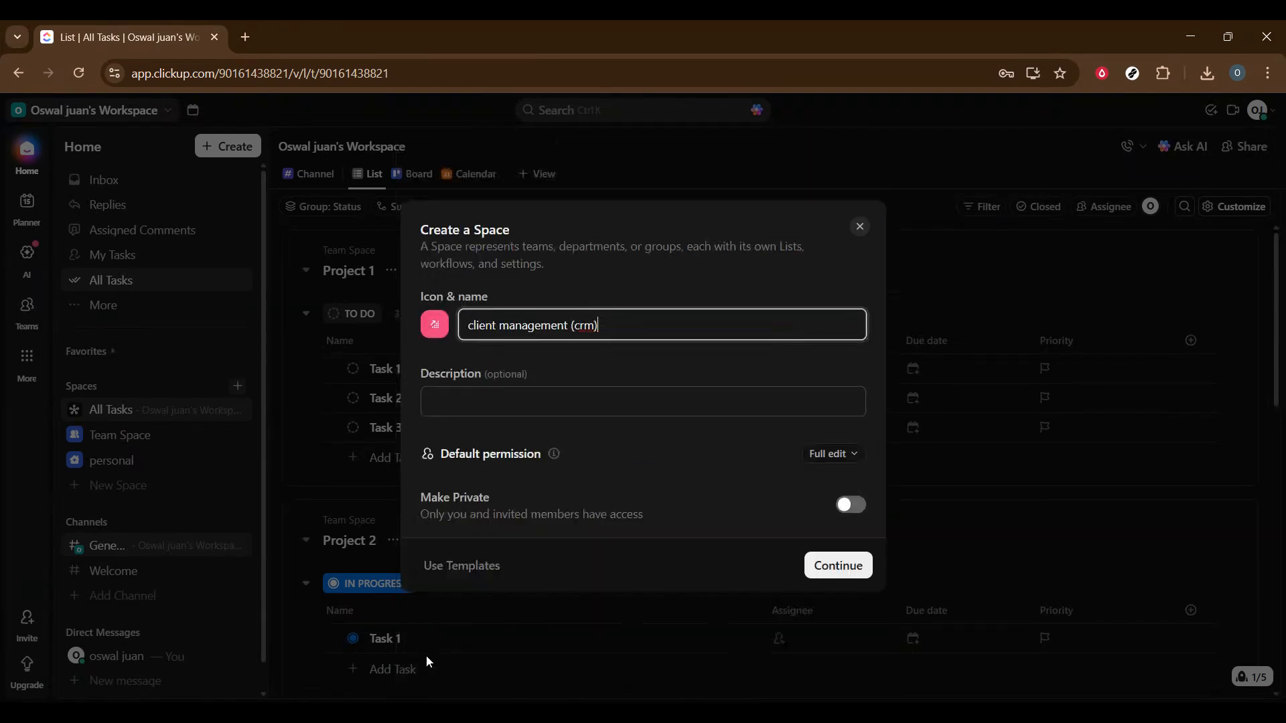
# - Switch to creating the Space from a template and replace the template search term with "crm"
pyautogui.click(477, 571)
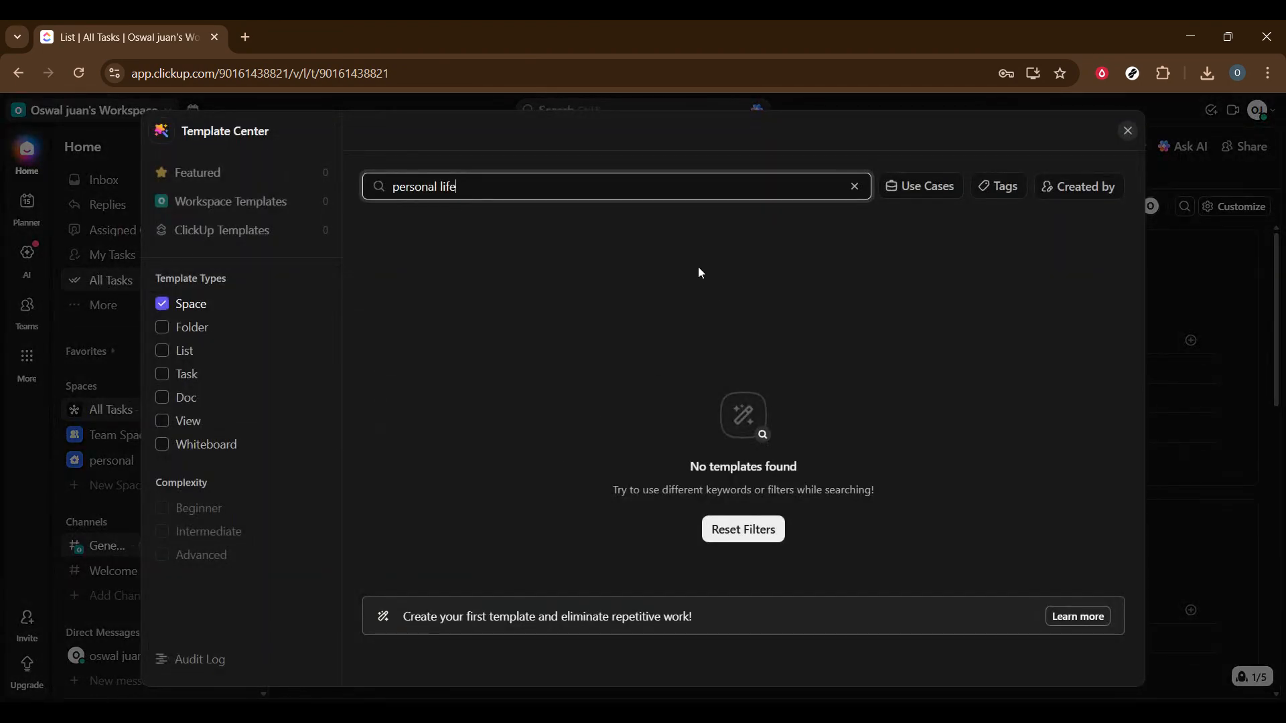
pyautogui.hotkey('ctrl', 'shift', 'Left')
pyautogui.hotkey('ctrl', 'shift', 'Left')
pyautogui.write('crm')
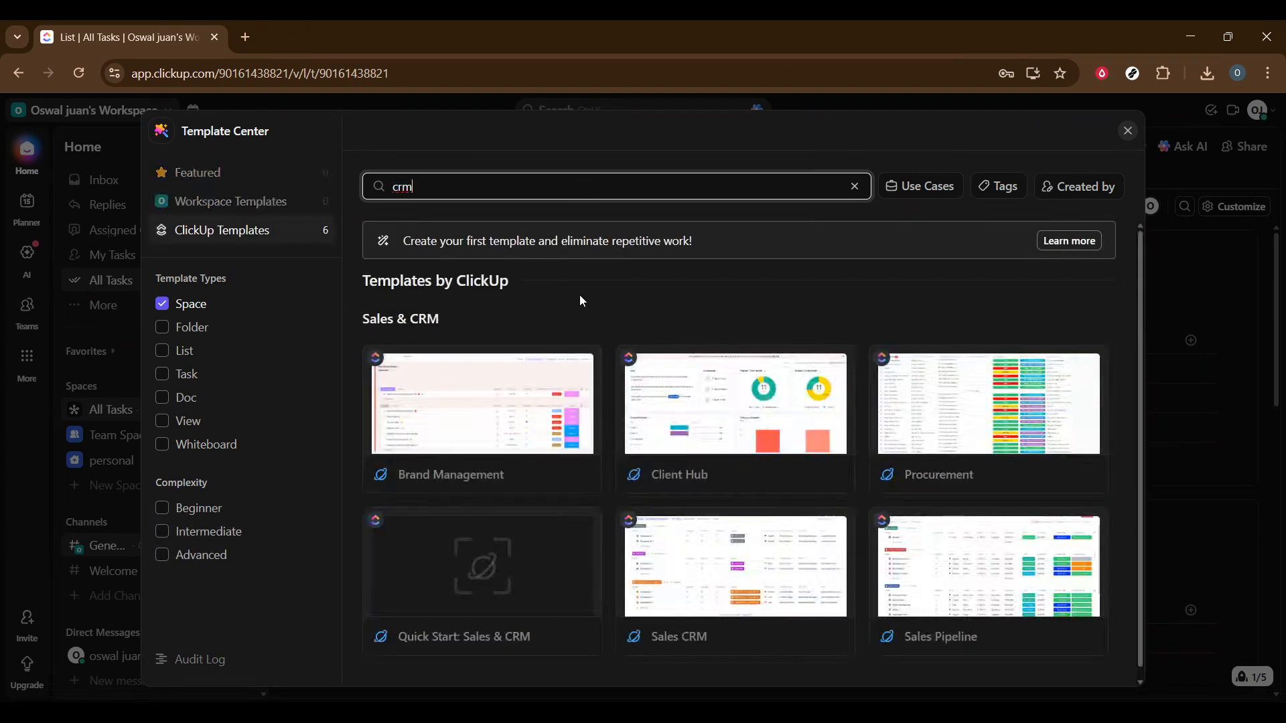
pyautogui.scroll(-1, 580, 297)
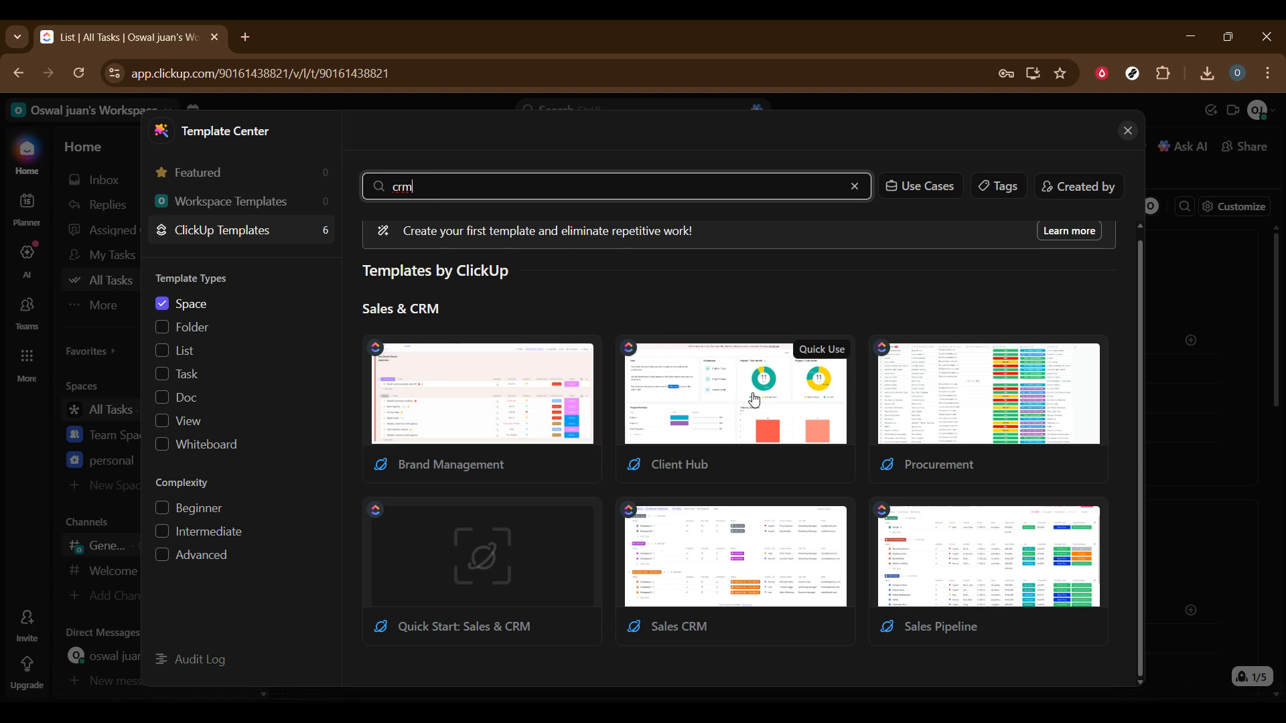
# - Try to create a Space from the Sales CRM template with its default import options, and dismiss the upgrade offer
pyautogui.click(672, 568)
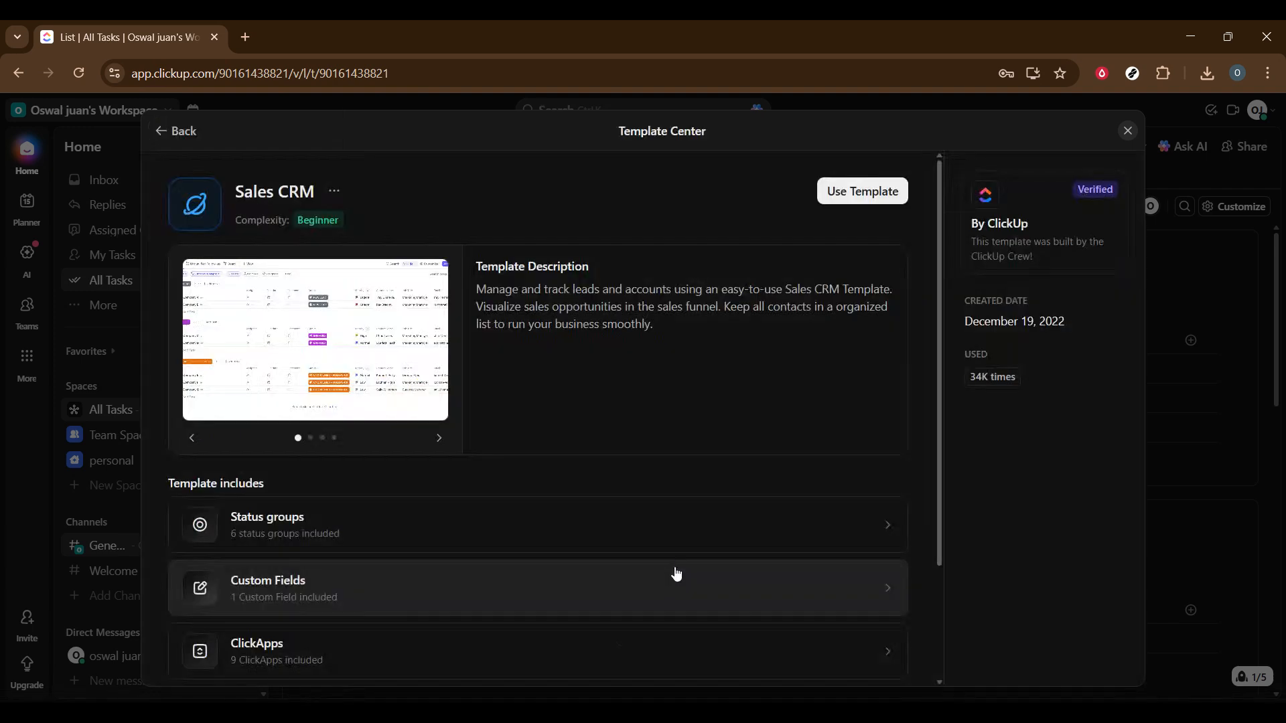
pyautogui.click(888, 194)
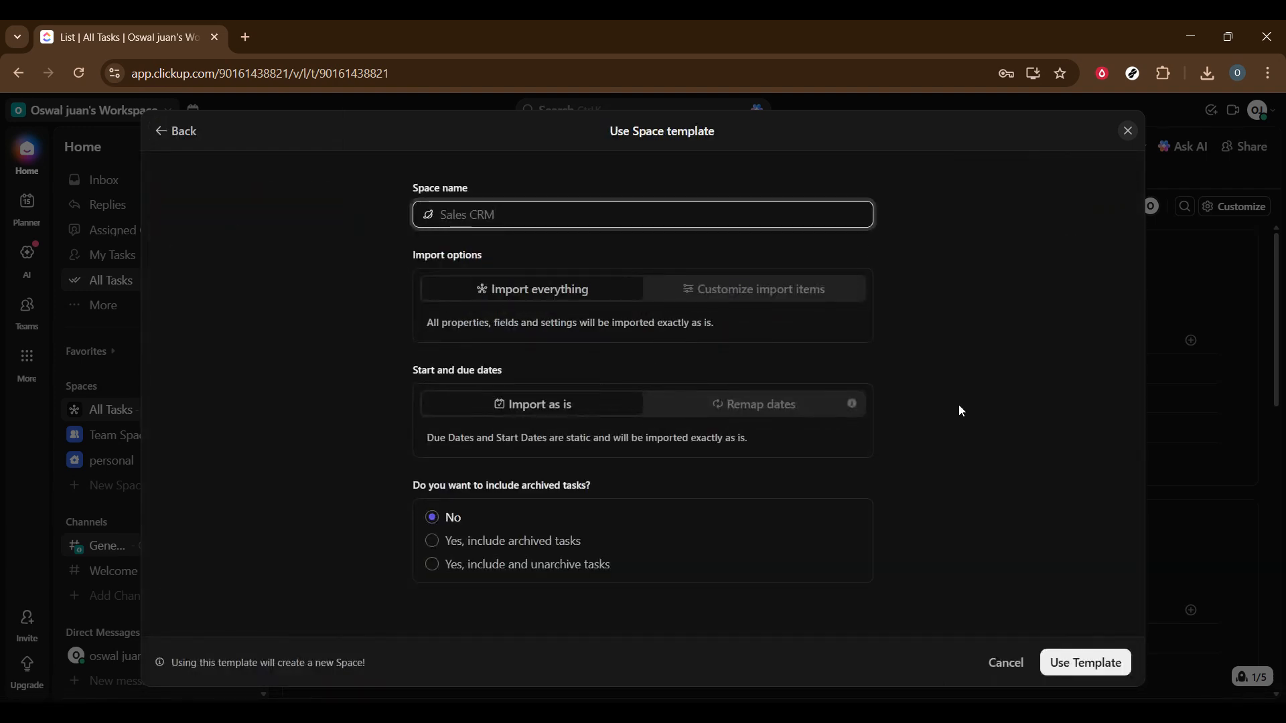
pyautogui.click(1093, 661)
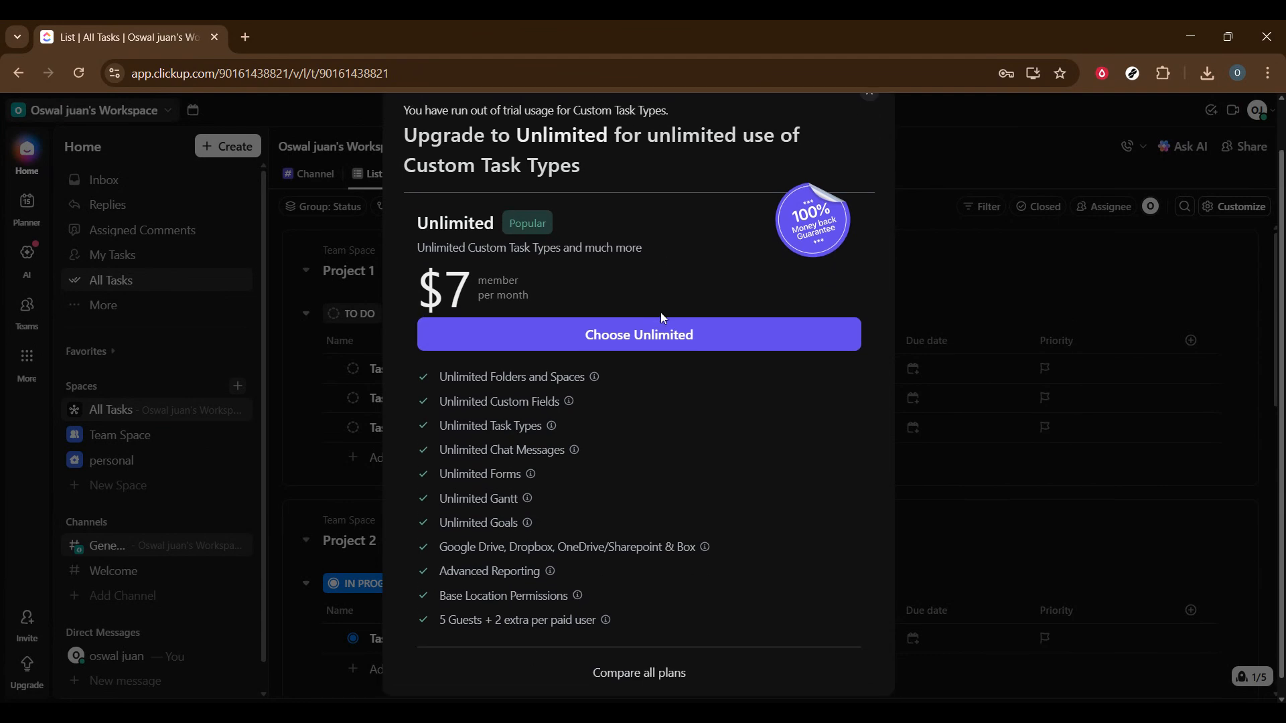
pyautogui.scroll(-1, 661, 311)
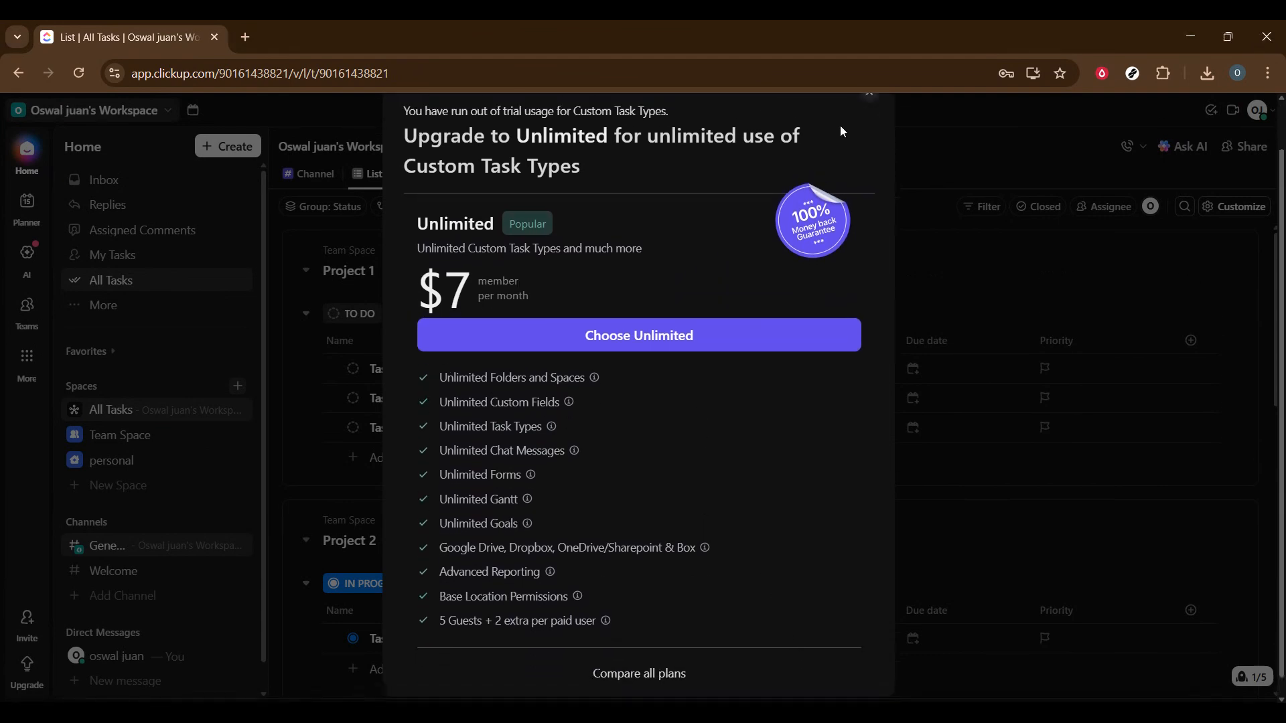
pyautogui.scroll(1, 843, 127)
pyautogui.click(870, 152)
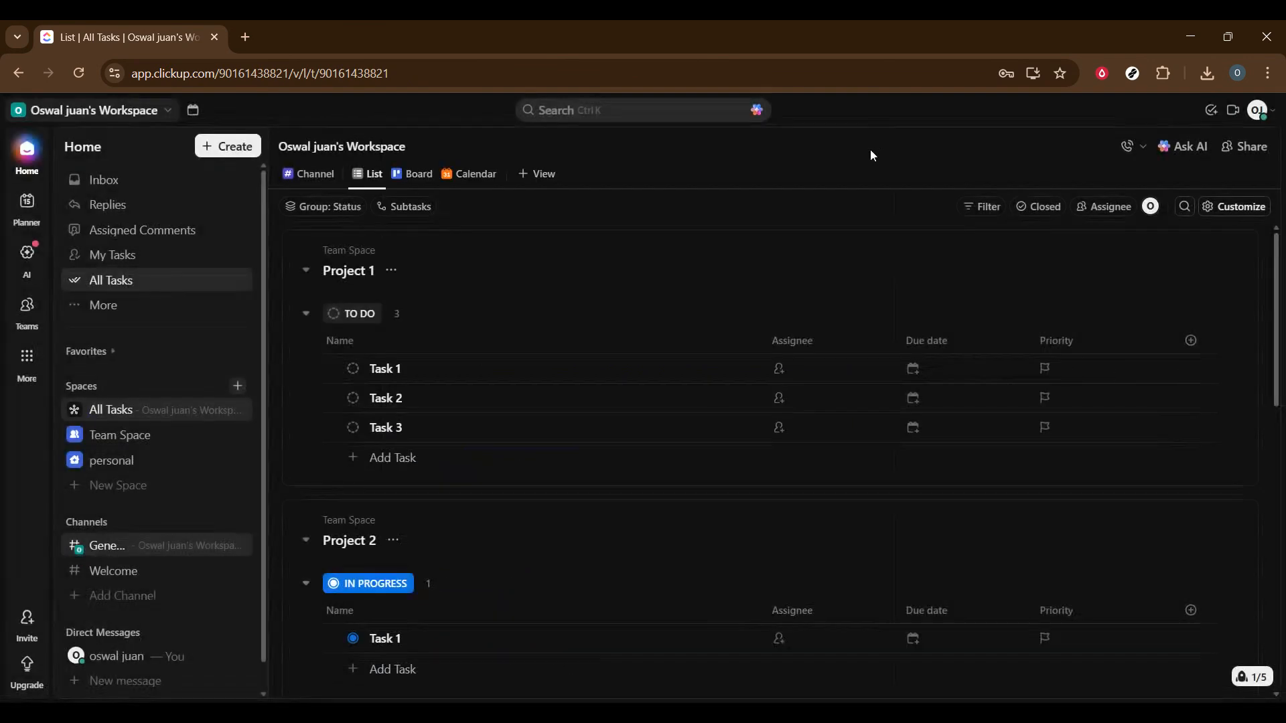
# - Start another new Space from a template and search the Space templates for "crm"
pyautogui.click(115, 486)
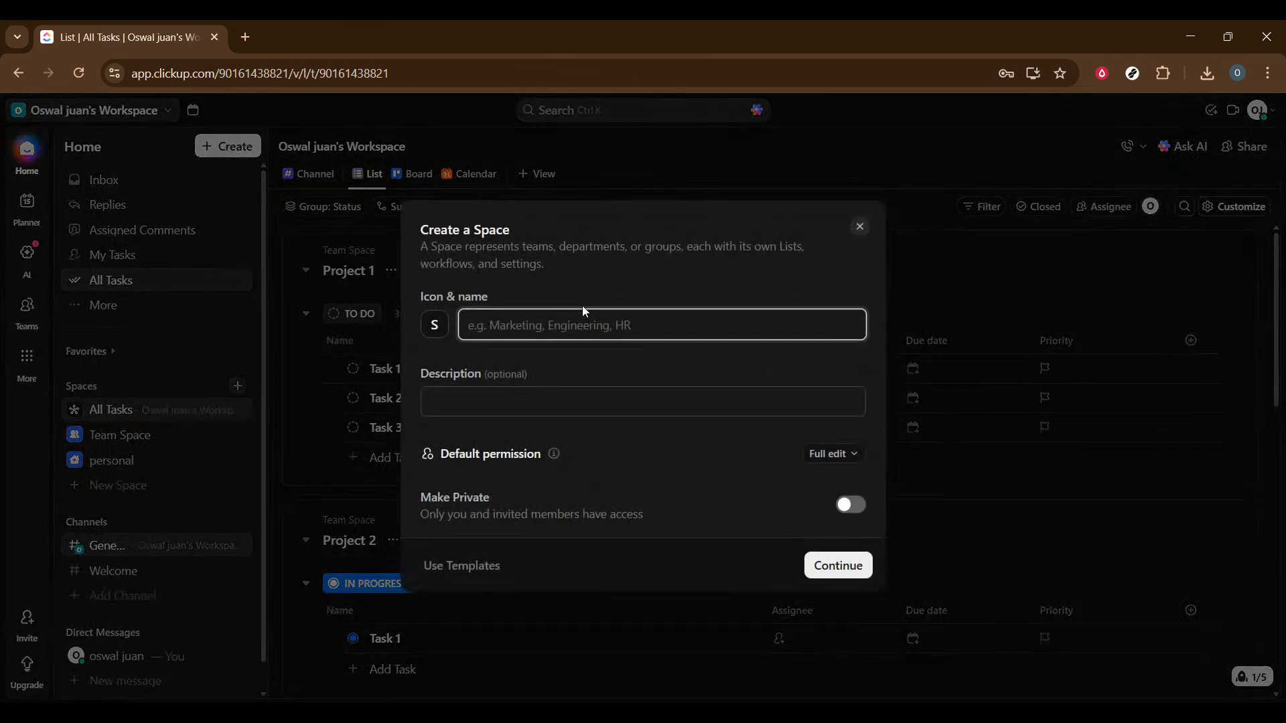
pyautogui.click(453, 563)
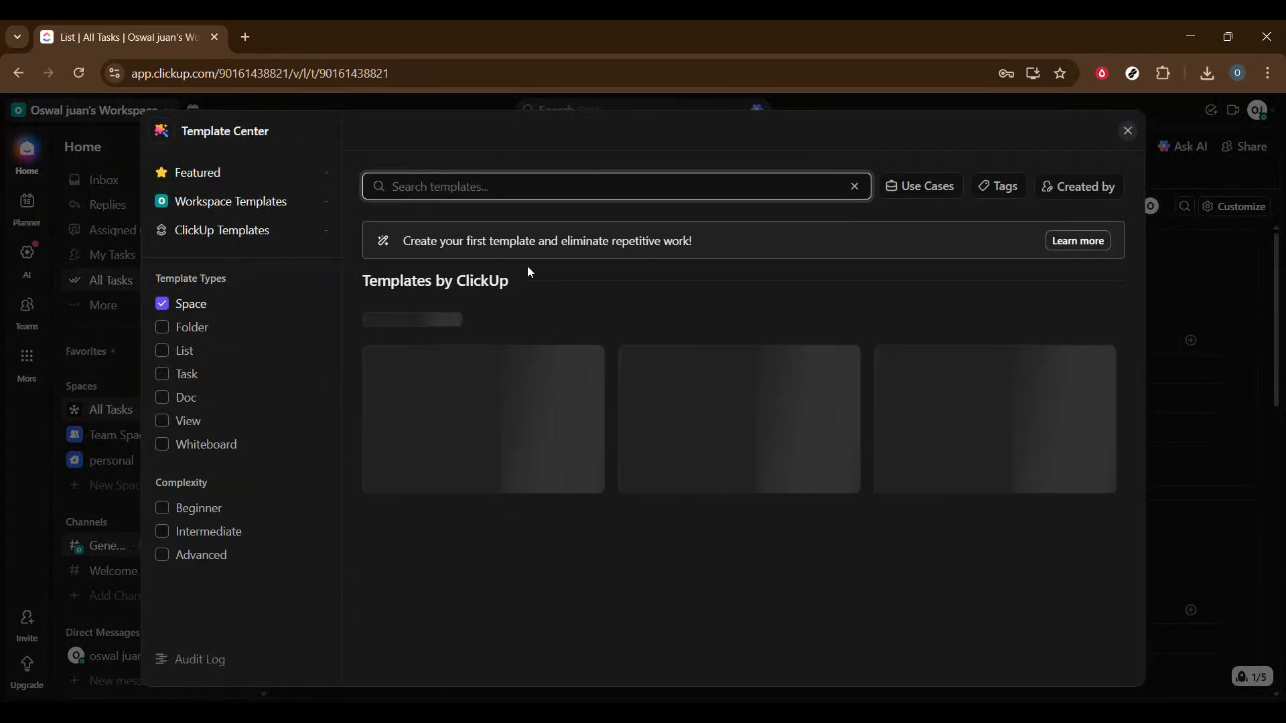
pyautogui.write('cr')
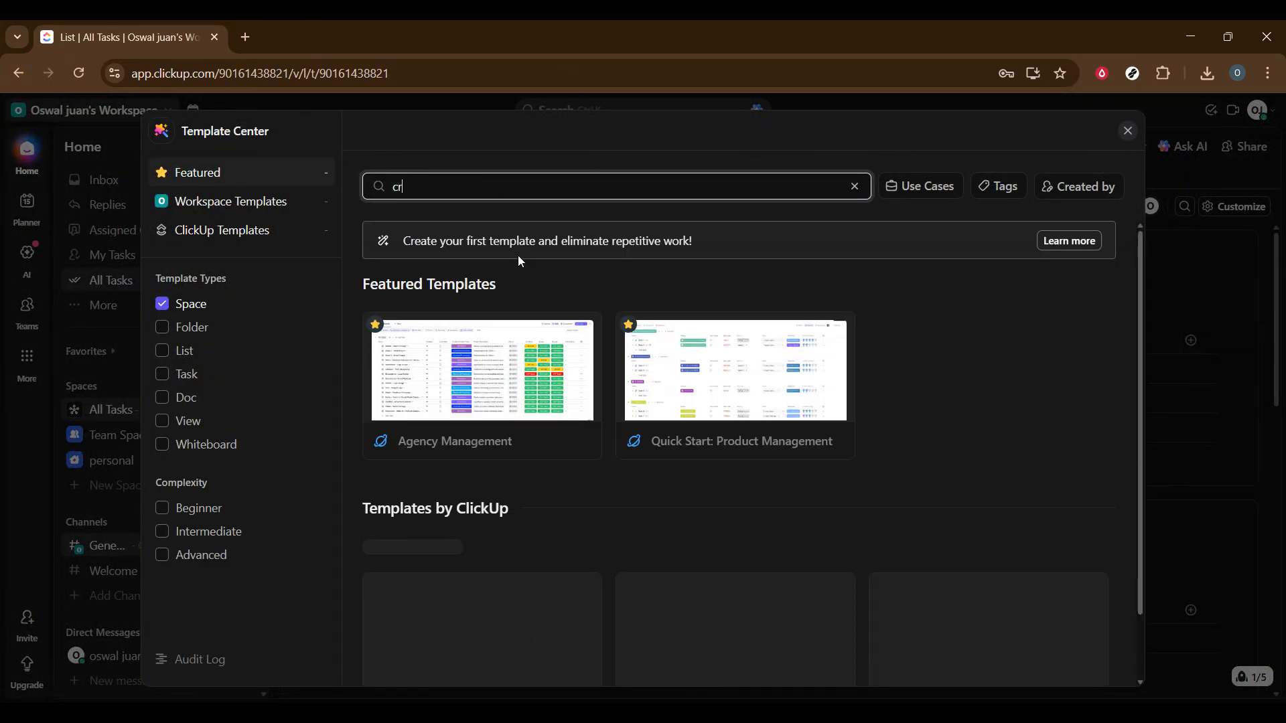
pyautogui.write('m')
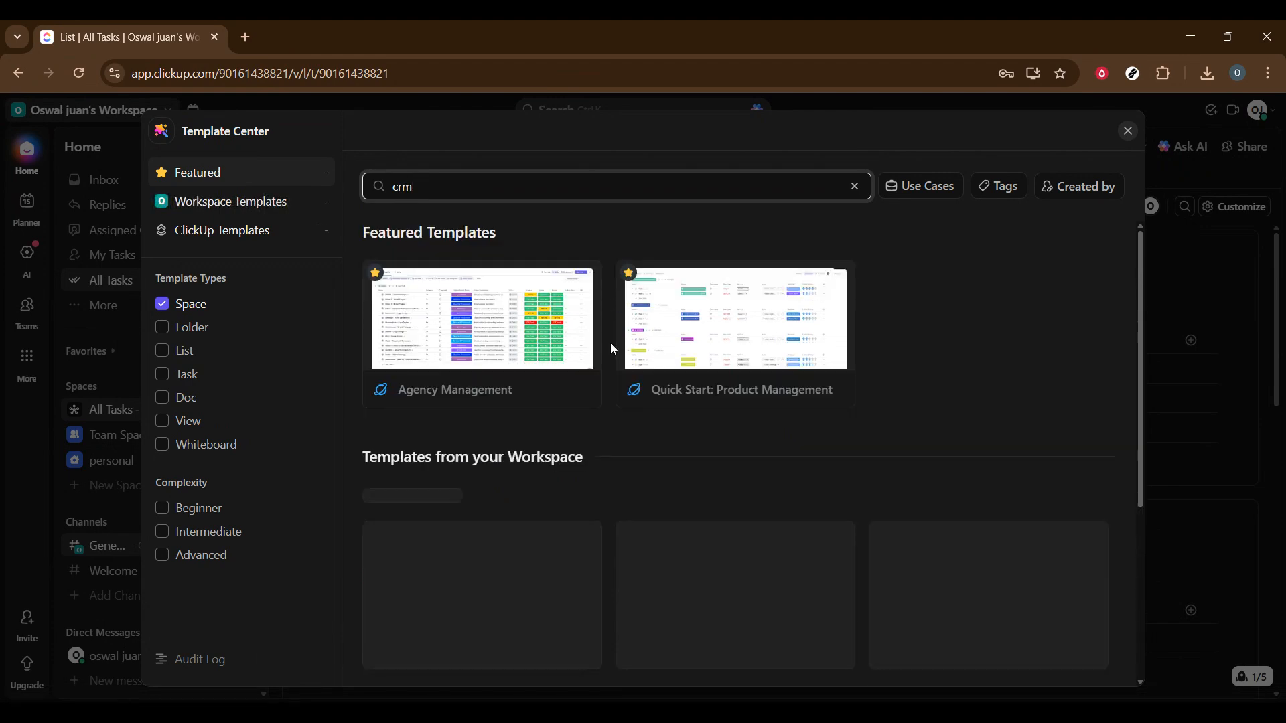
pyautogui.scroll(-1, 606, 400)
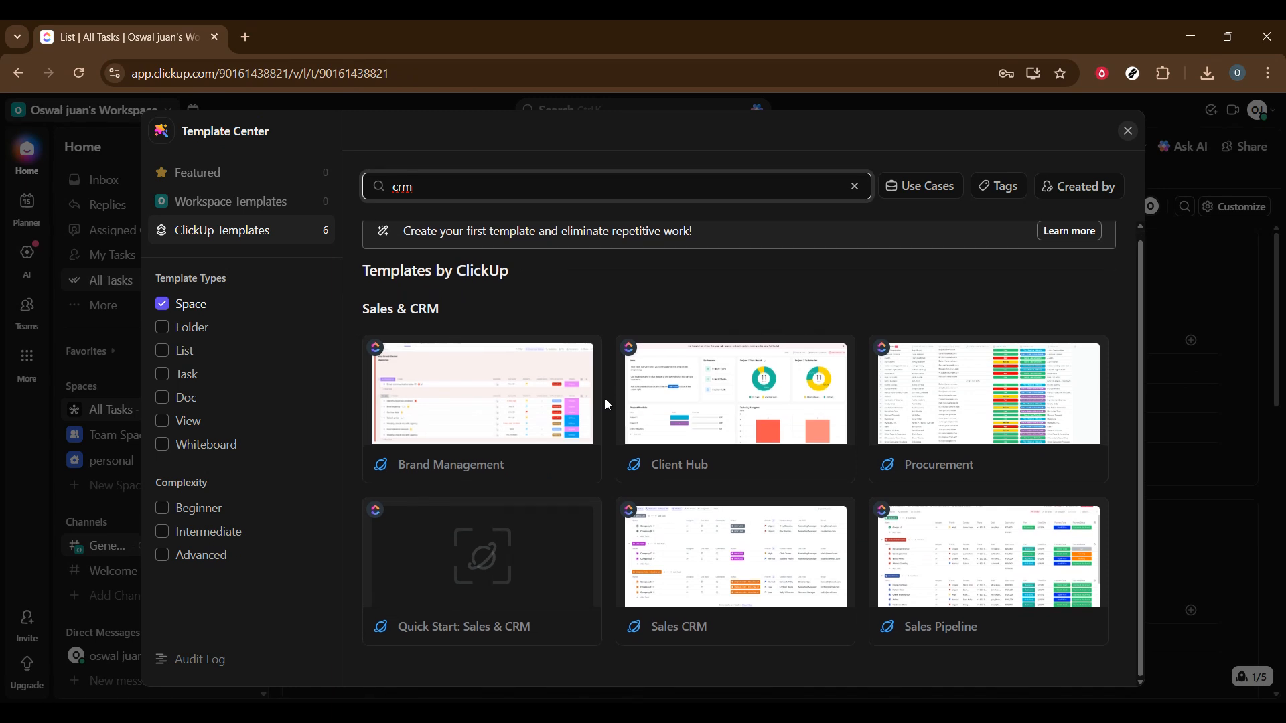
# - Create a Space from the Brand Management template, keeping its default name and importing everything as is
pyautogui.click(469, 440)
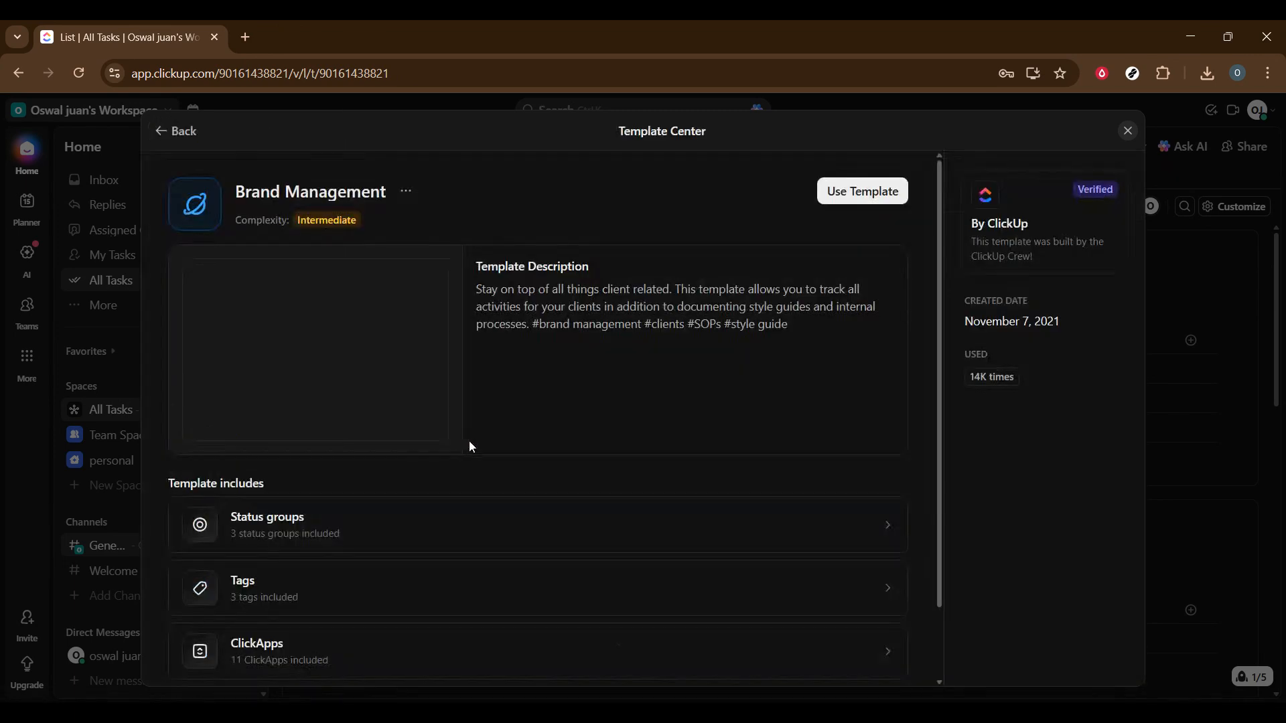
pyautogui.click(864, 194)
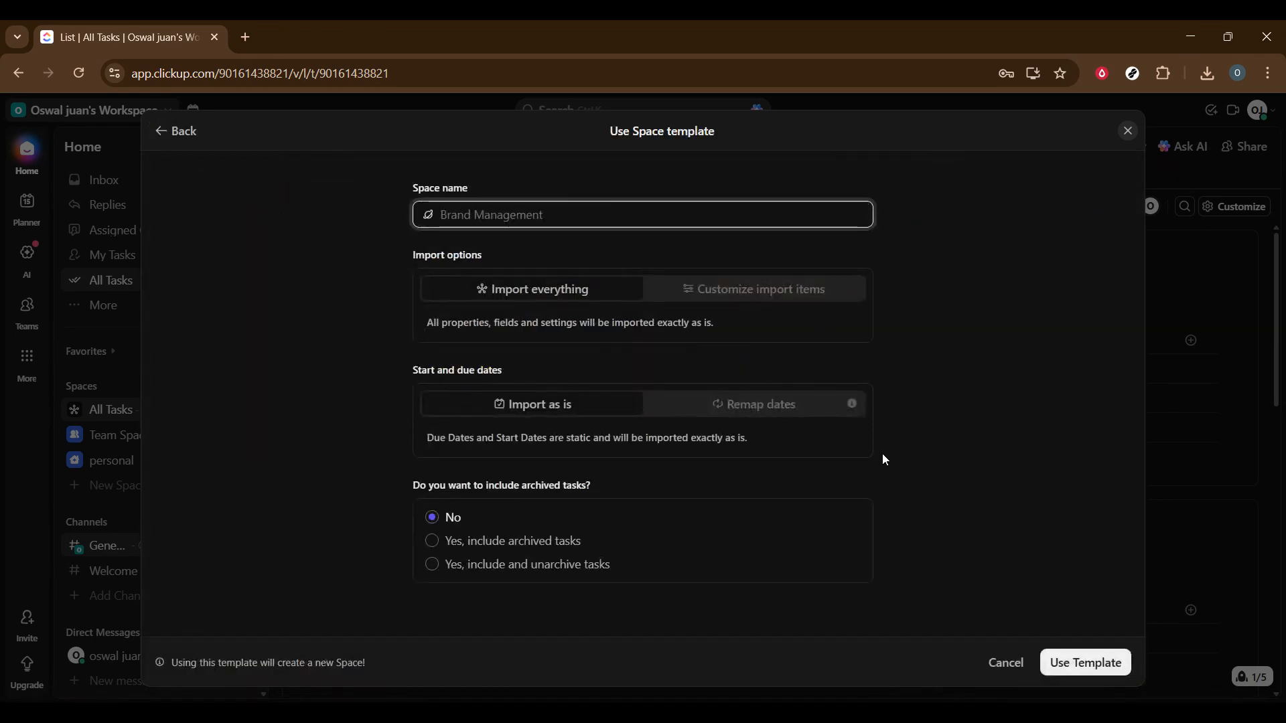
pyautogui.click(1085, 667)
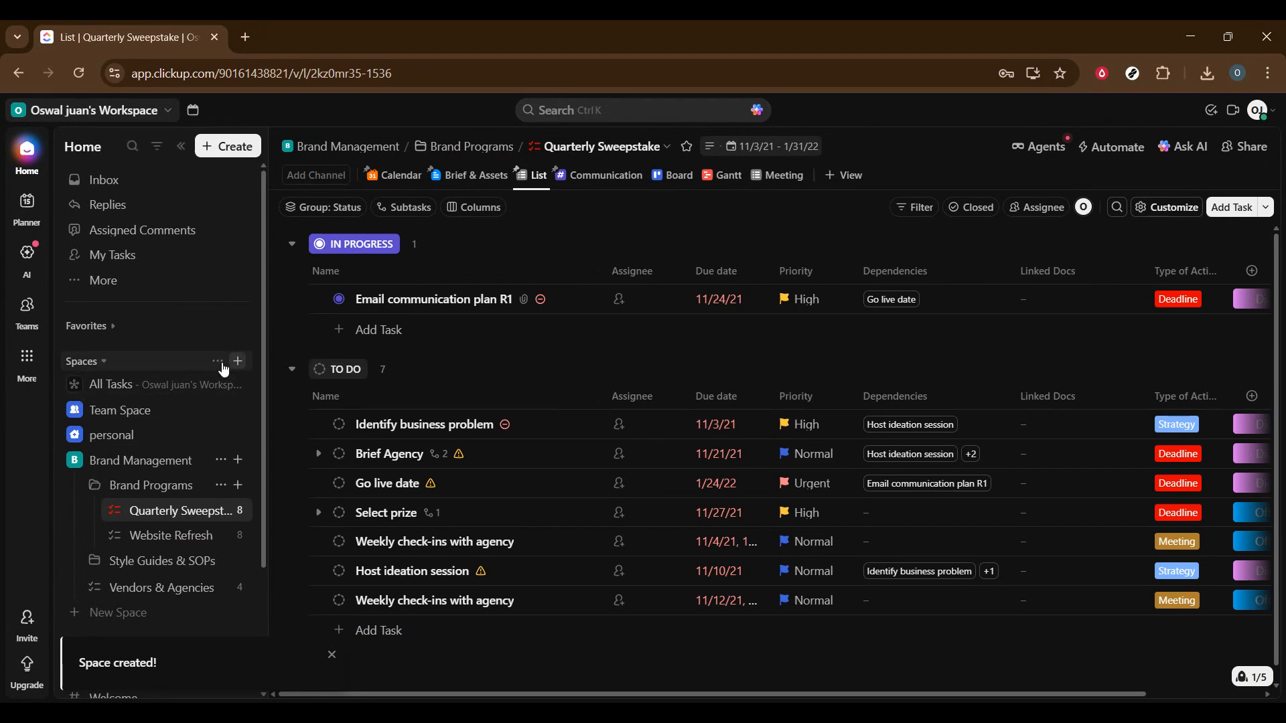
# - Examine the Brand Management Space: the Quarterly Sweepstake tasks and the overviews of the Brand Programs and Style Guides & SOPs folders
pyautogui.scroll(-1, 411, 452)
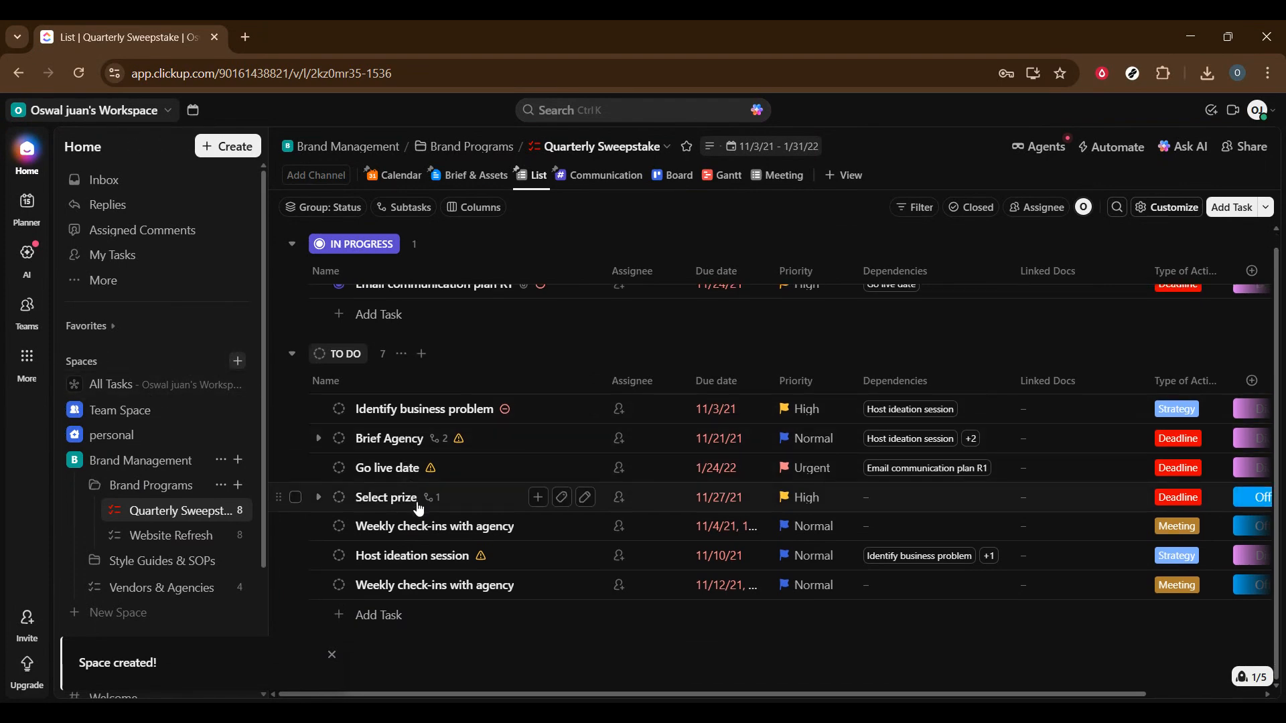
pyautogui.click(148, 484)
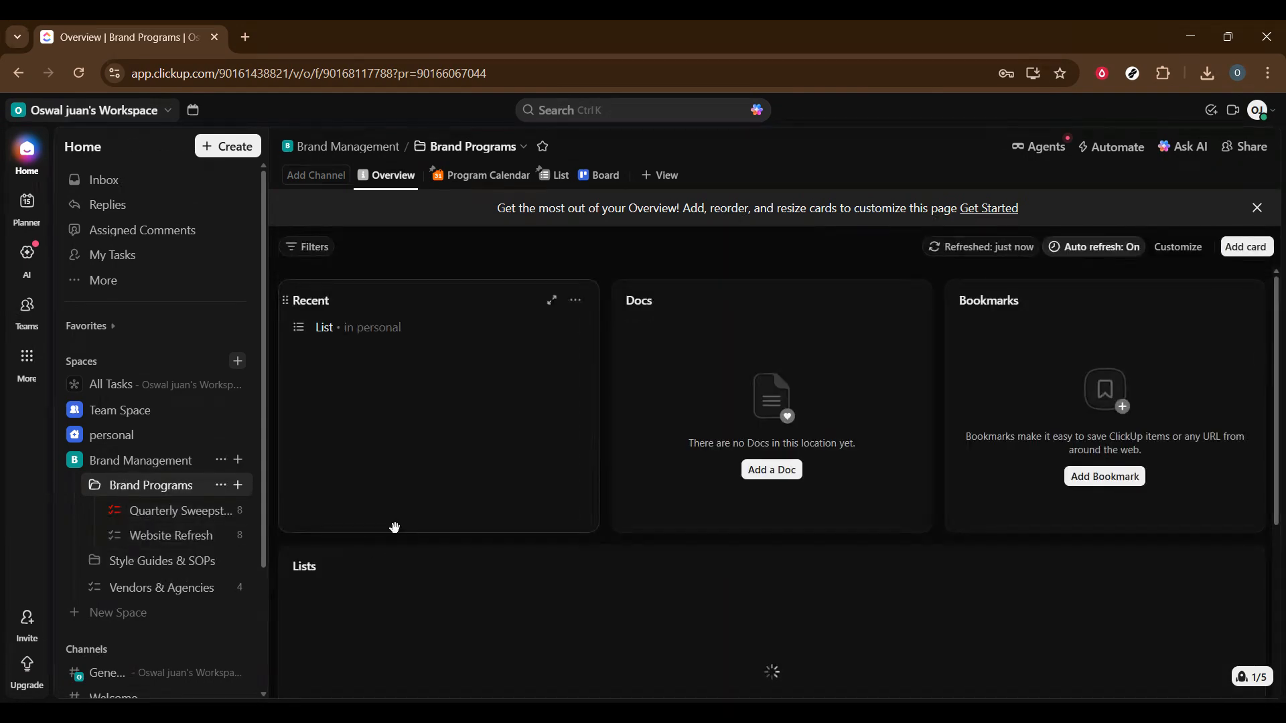
pyautogui.scroll(-3, 399, 529)
pyautogui.scroll(-3, 400, 530)
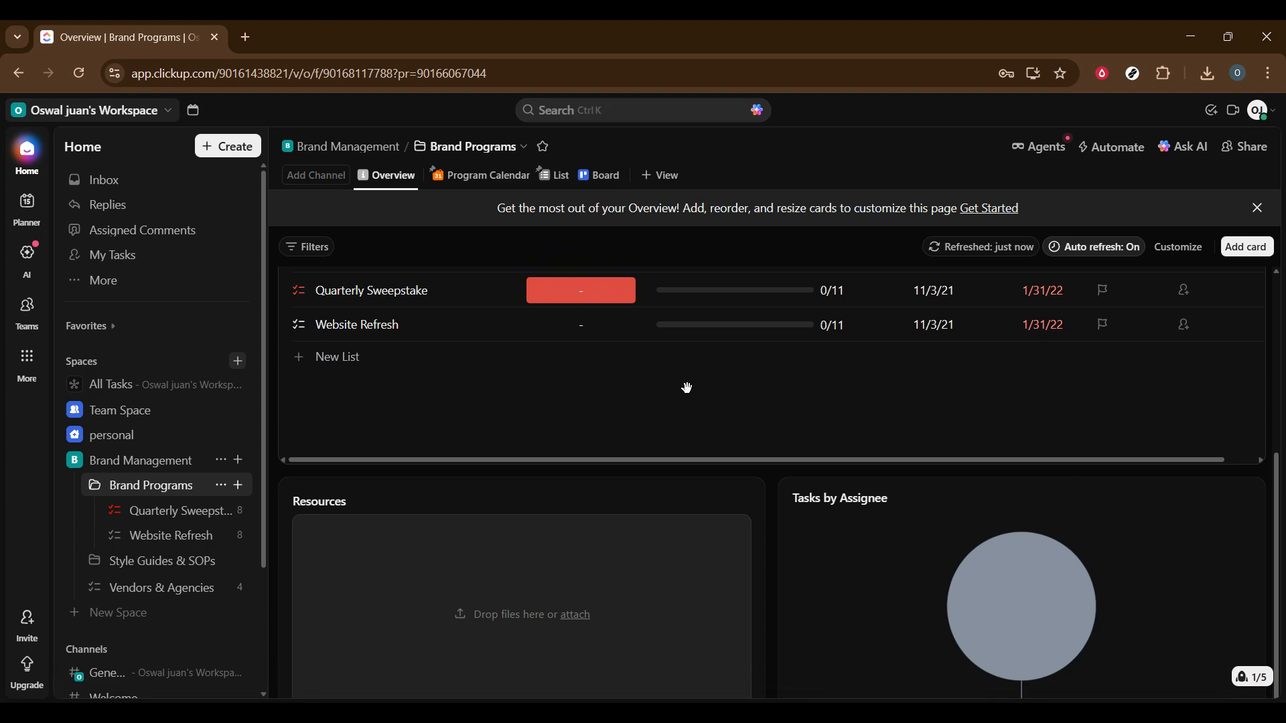
pyautogui.scroll(1, 331, 434)
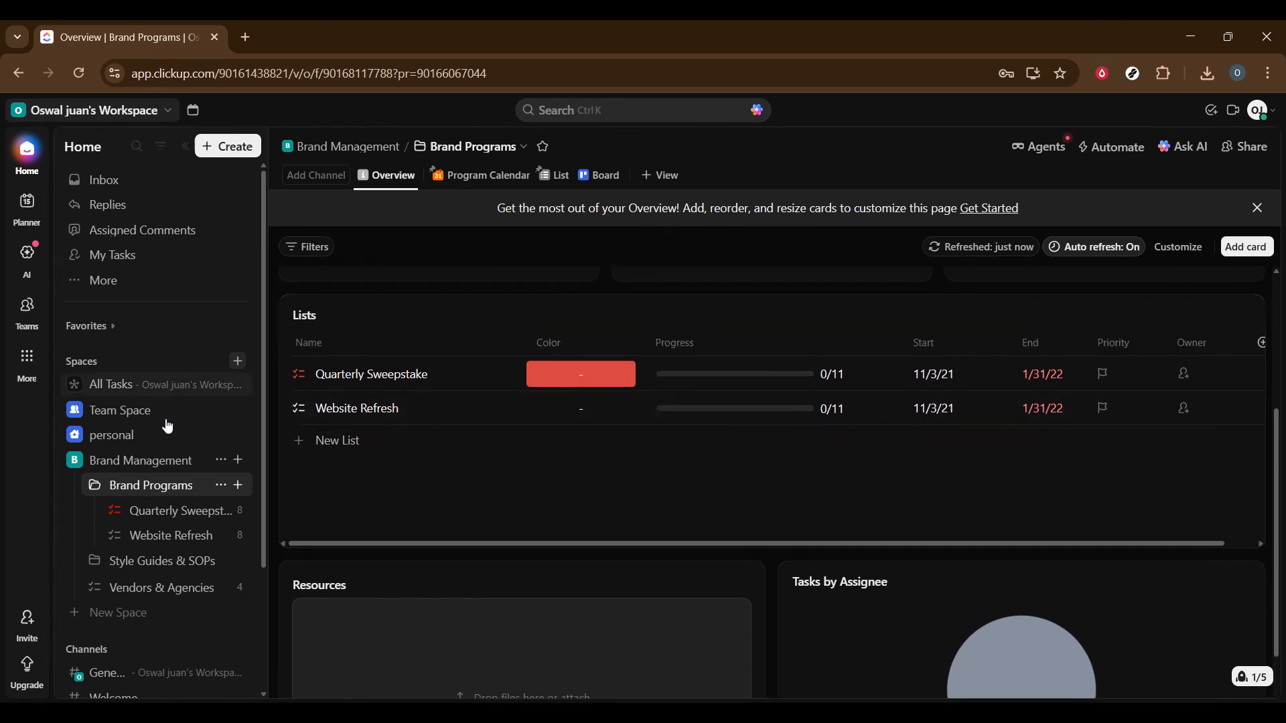
pyautogui.click(83, 286)
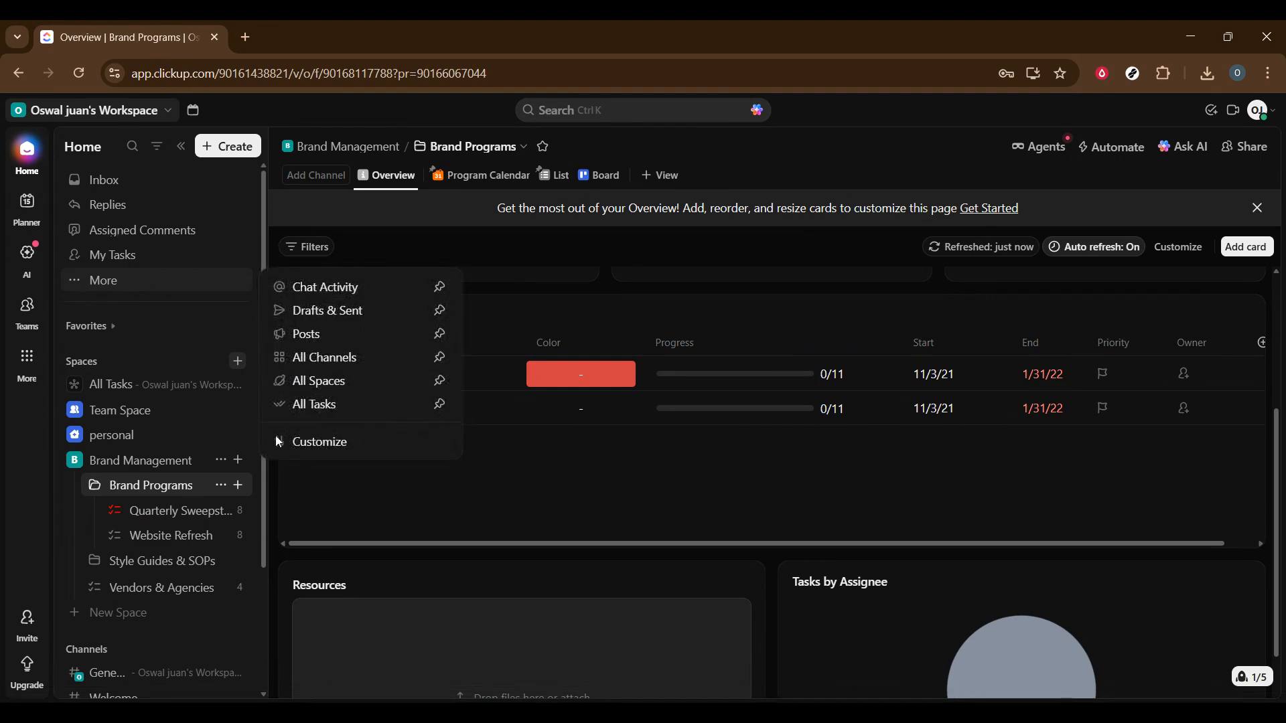
pyautogui.click(471, 518)
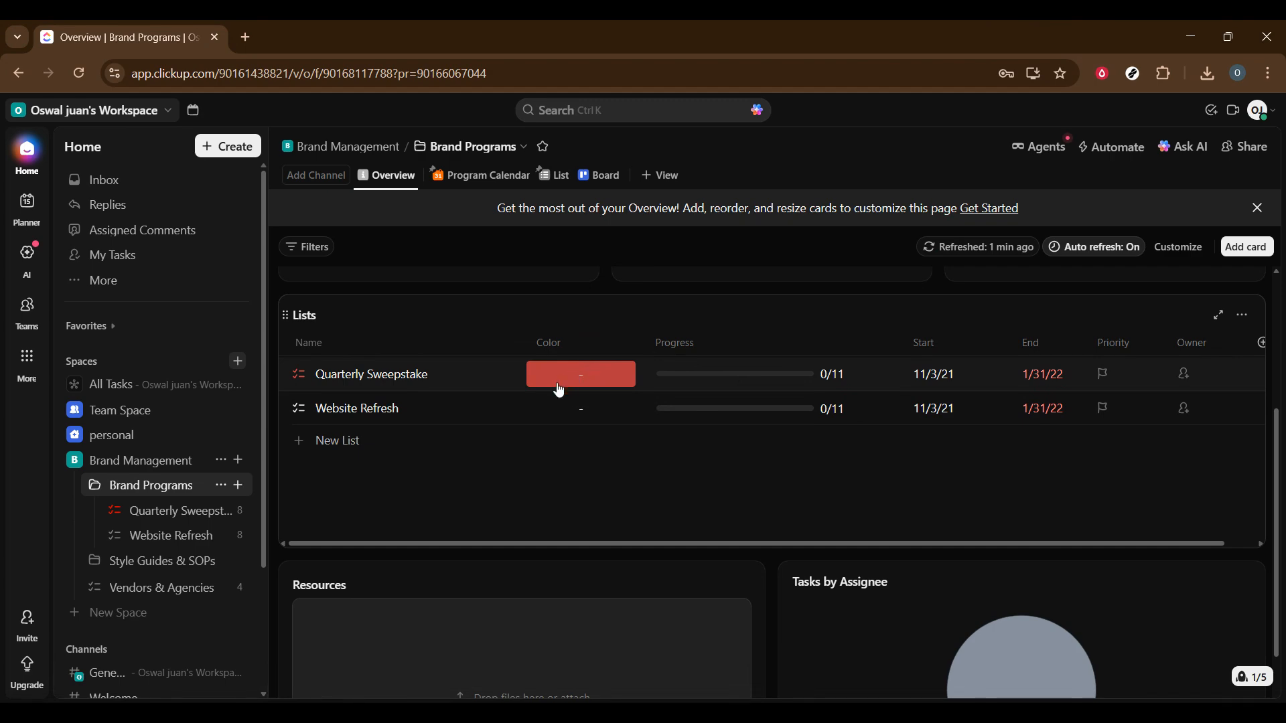
pyautogui.scroll(-3, 335, 482)
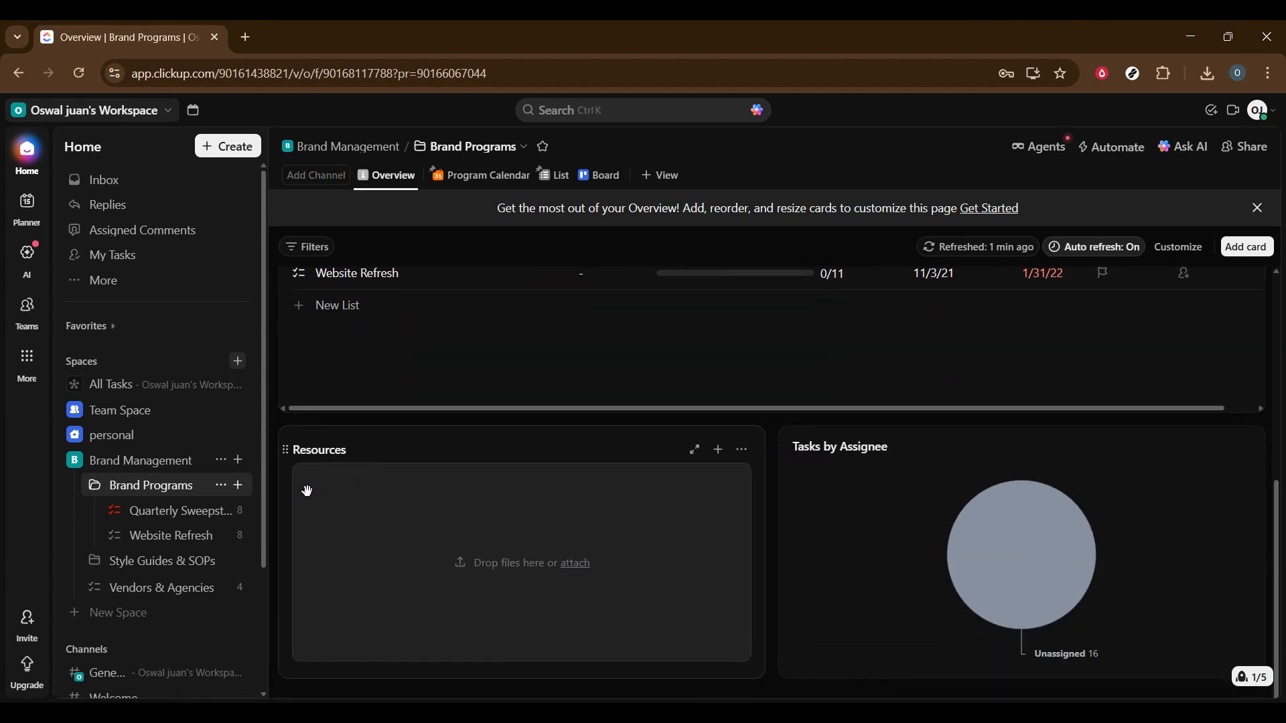
pyautogui.click(125, 561)
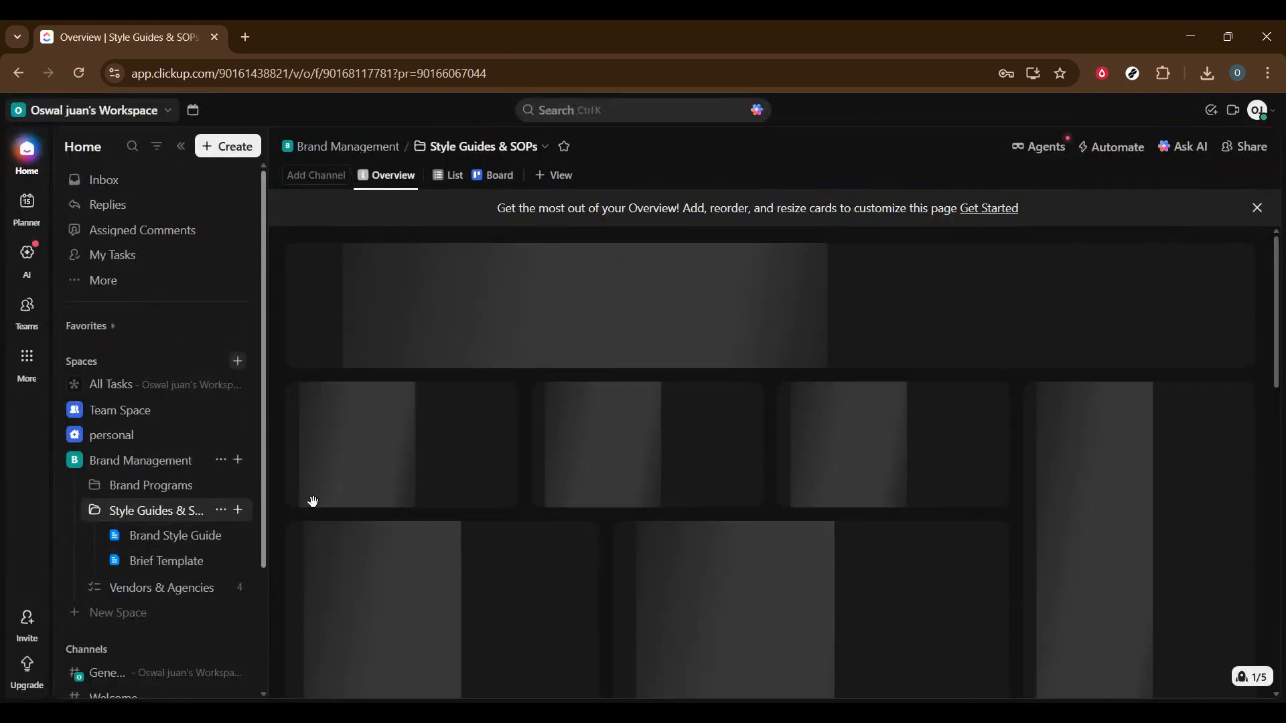
pyautogui.scroll(-1, 402, 462)
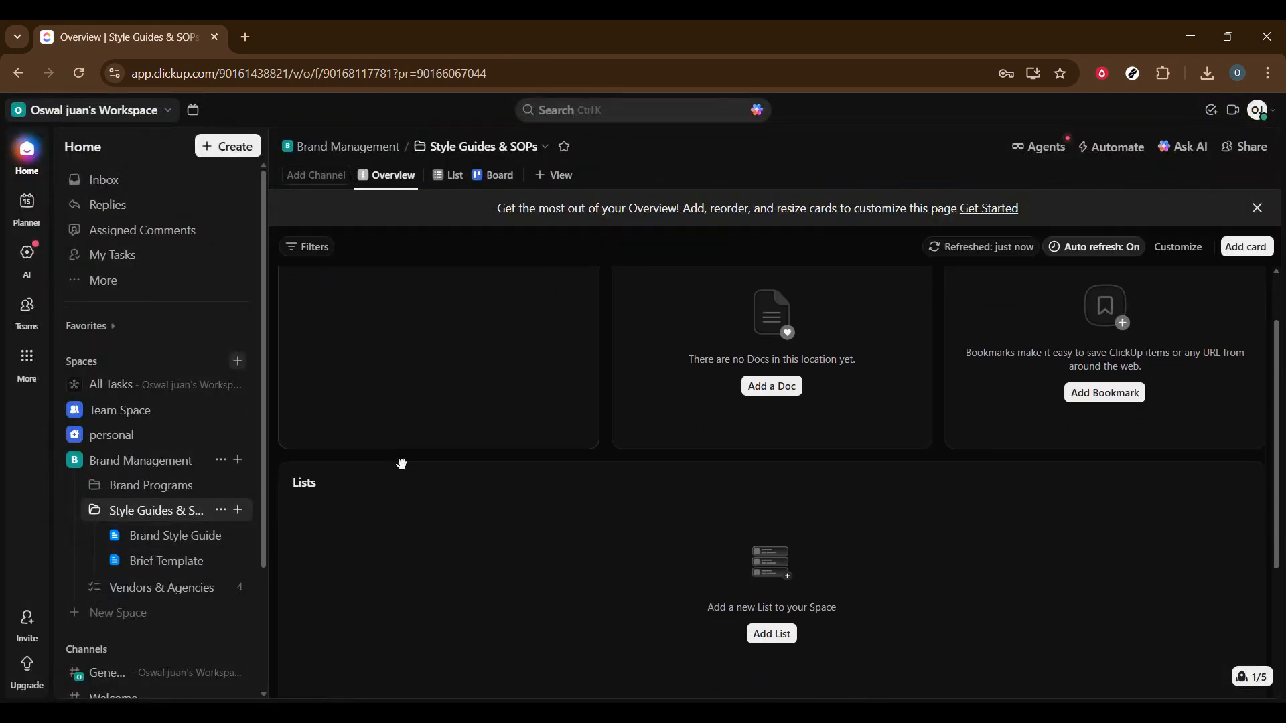